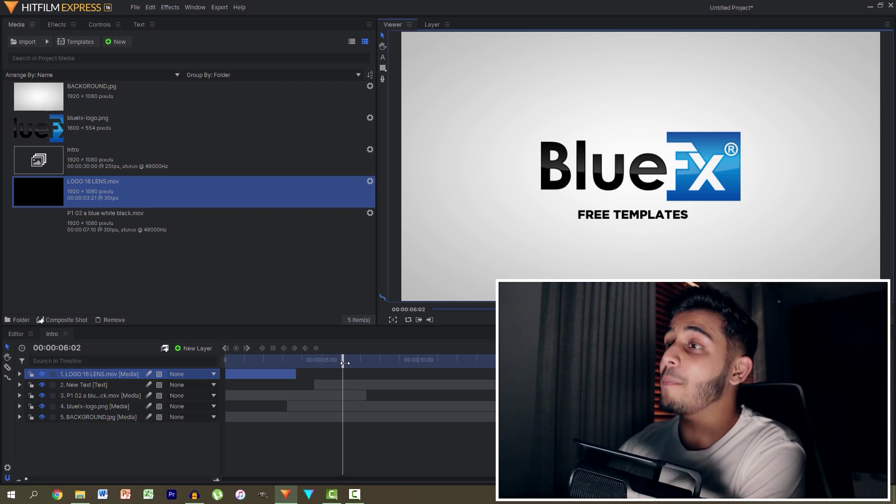
Rewind the finished BlueFX intro to its start and play it back.
left_click_drag(344, 363, 225, 363)
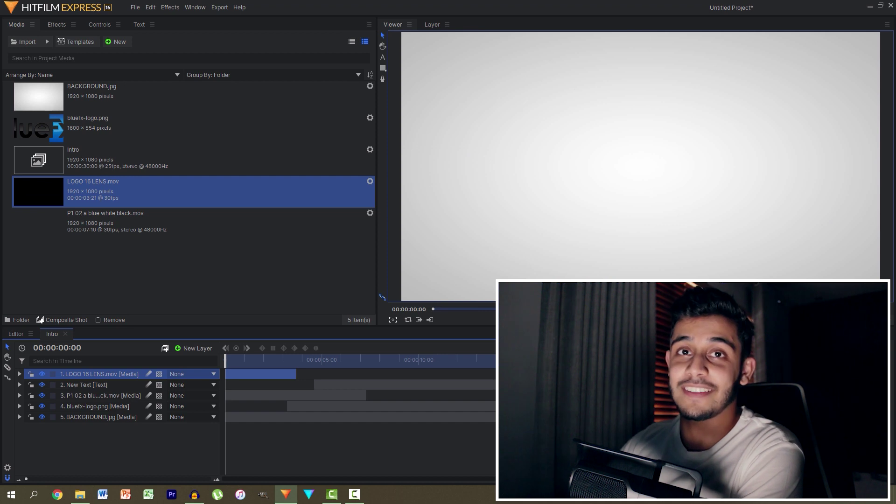
key("space")
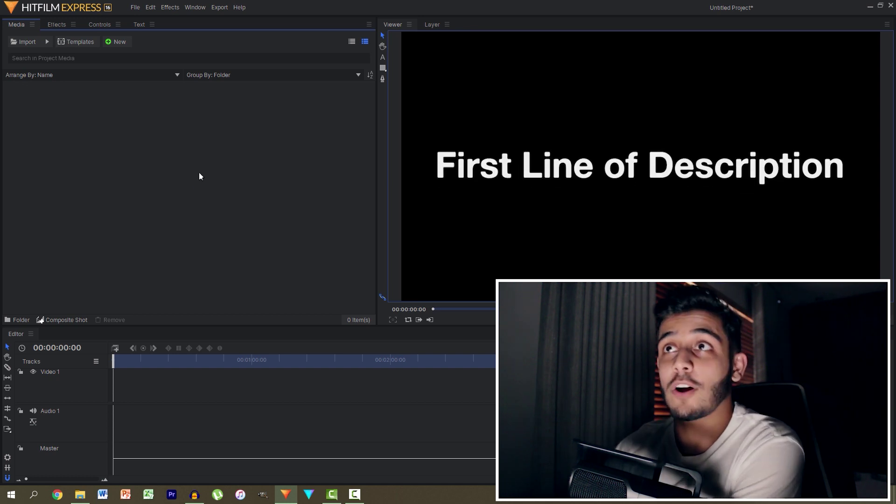
Import BACKGROUND.jpg, LOGO 16 LENS.mov and P1 02 a blue white black.mov from 3D Ribbon Universal > Universal.
left_click(26, 43)
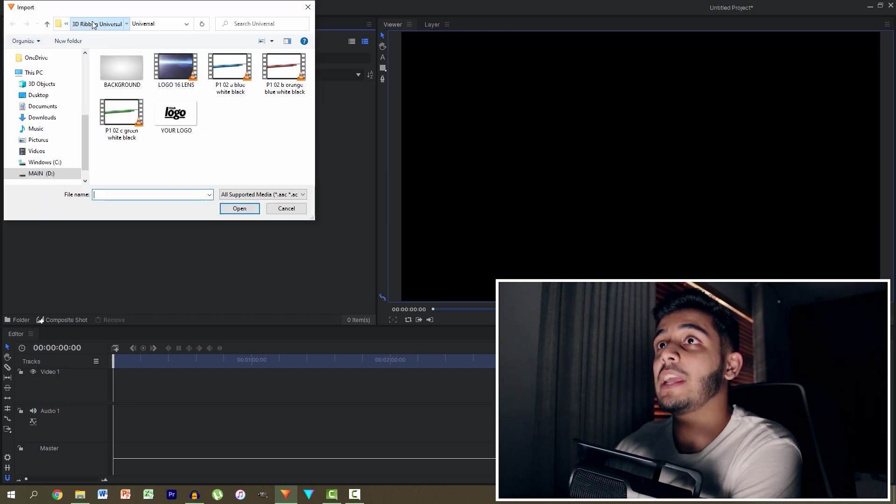
left_click(94, 24)
left_click(88, 24)
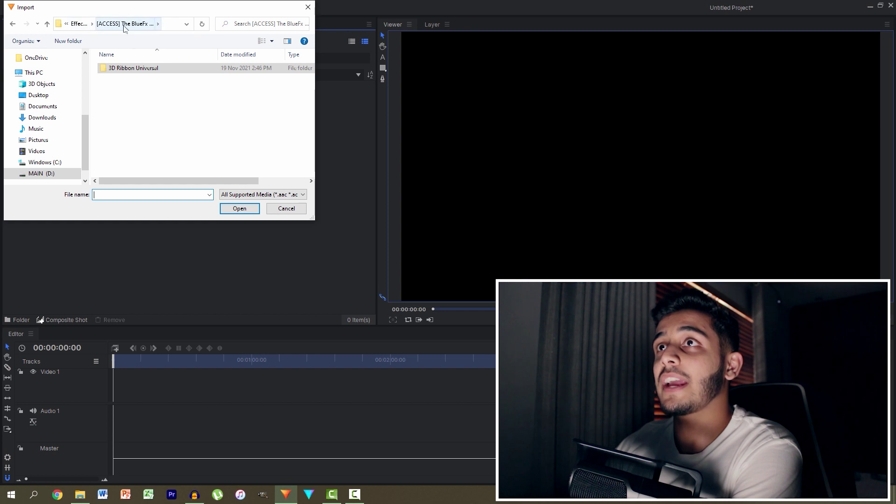
double_click(131, 69)
double_click(130, 70)
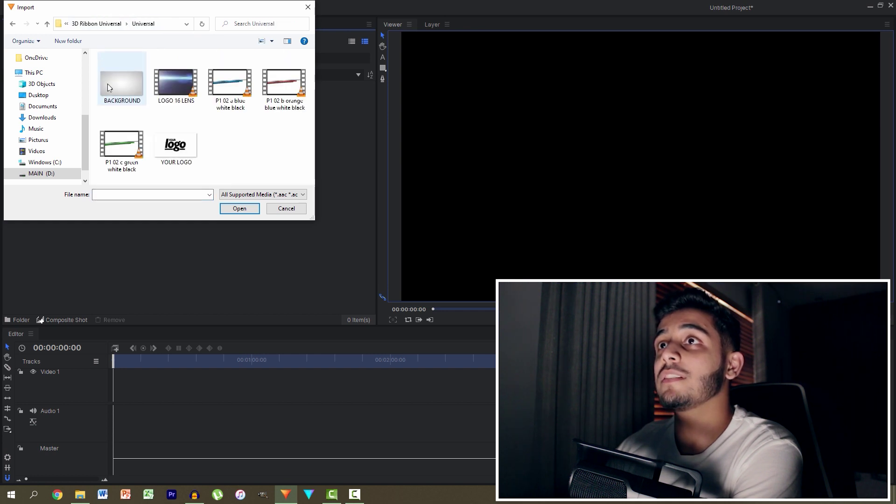
left_click(132, 93)
left_click(171, 98, "ctrl")
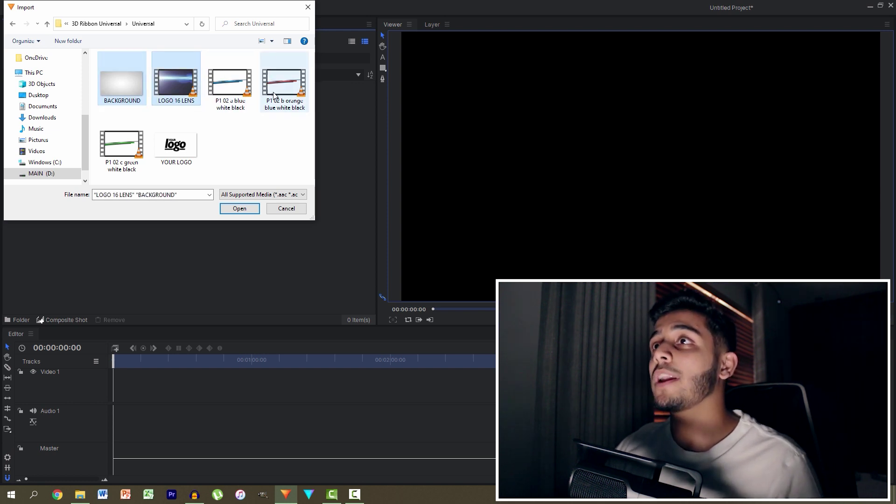
left_click(230, 100, "ctrl")
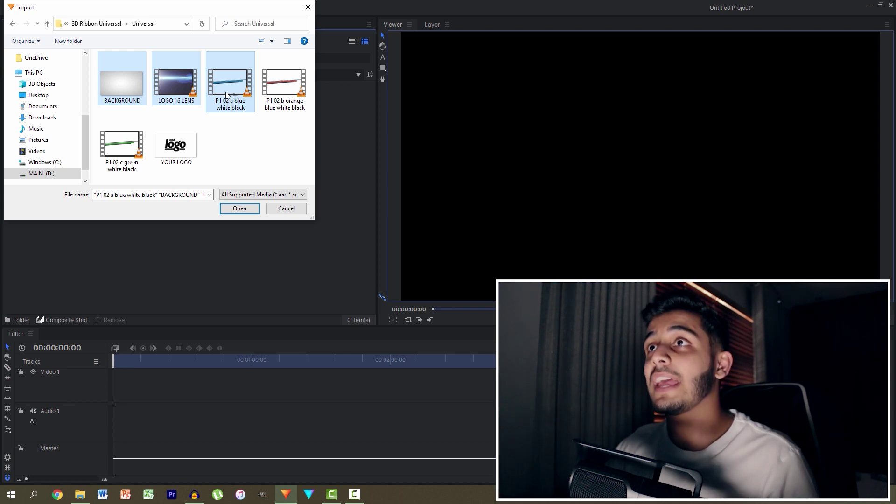
left_click(231, 206)
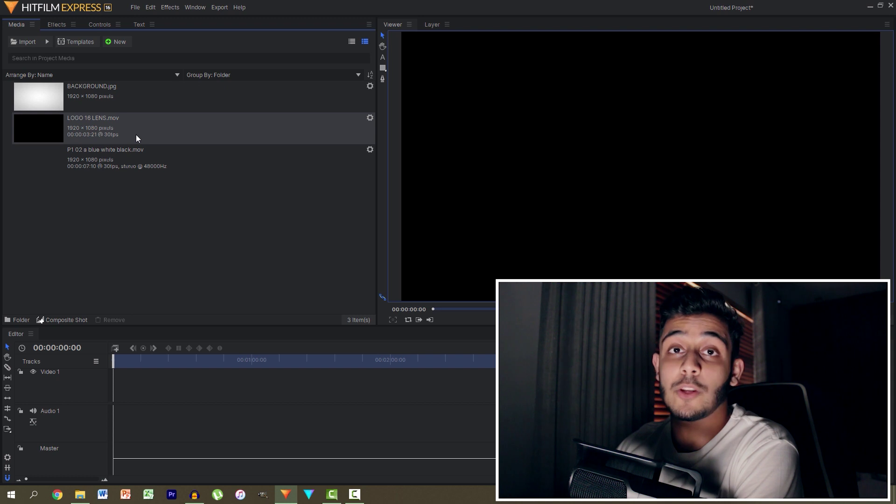
Create a composite shot named 'Intro' at 1080p Full HD, 25 fps.
left_click(110, 45)
left_click(119, 51)
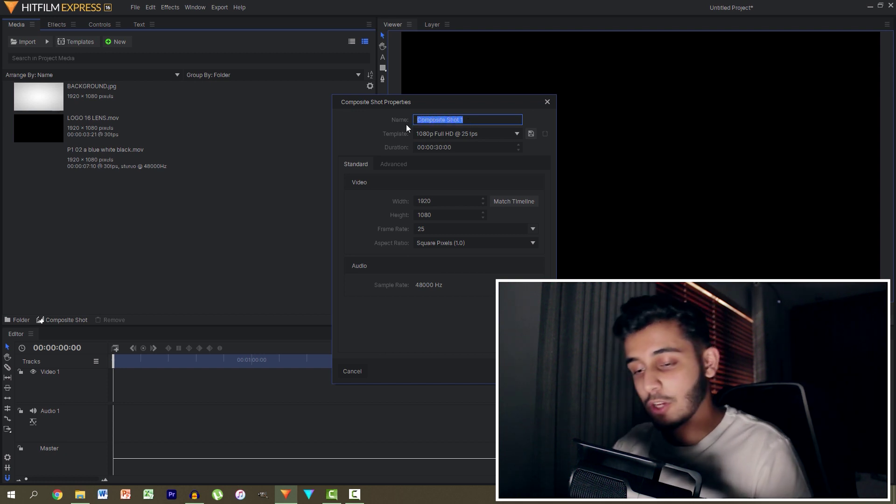
key("Caps_Lock")
key("Caps_Lock")
type("Intro")
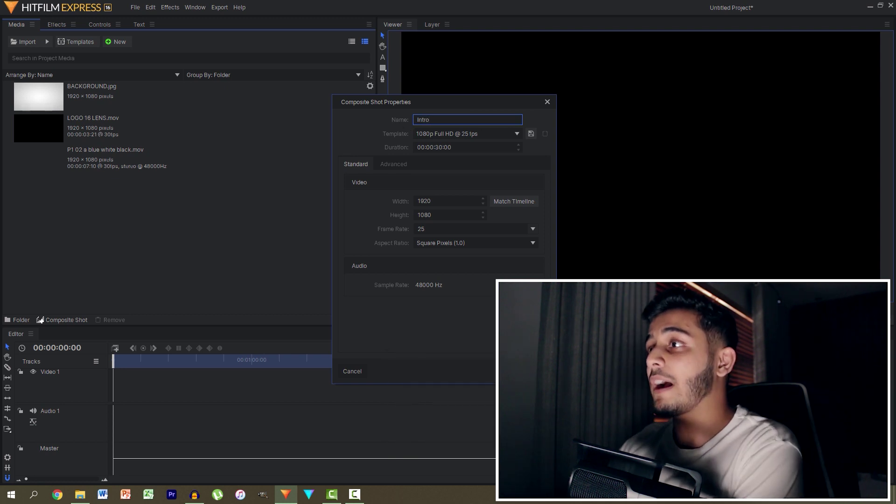
key("Return")
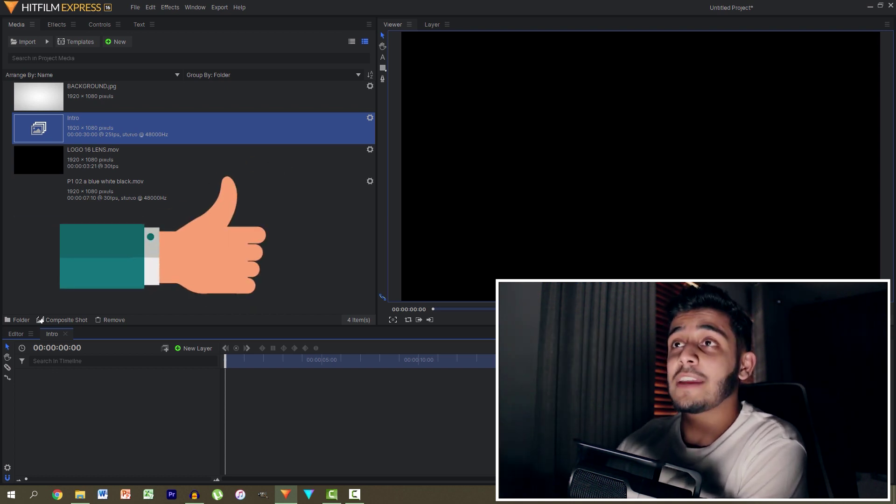
key("Escape")
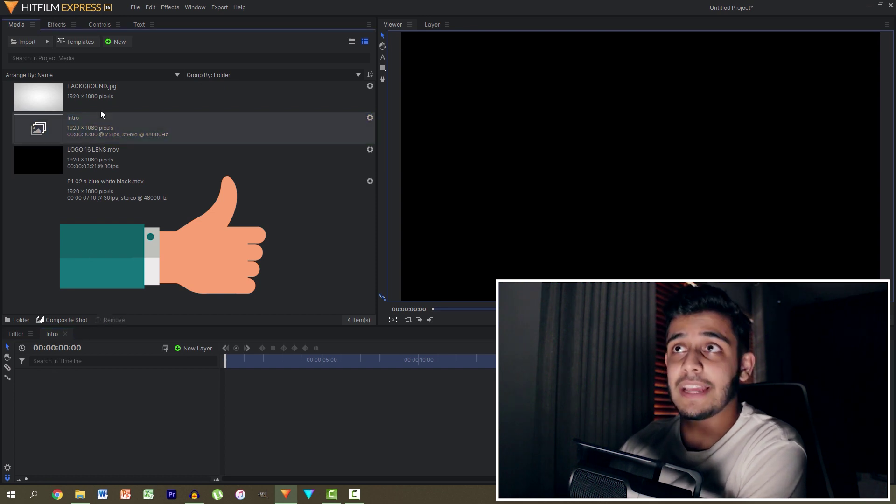
Add BACKGROUND.jpg to the Intro timeline.
left_click_drag(51, 108, 135, 383)
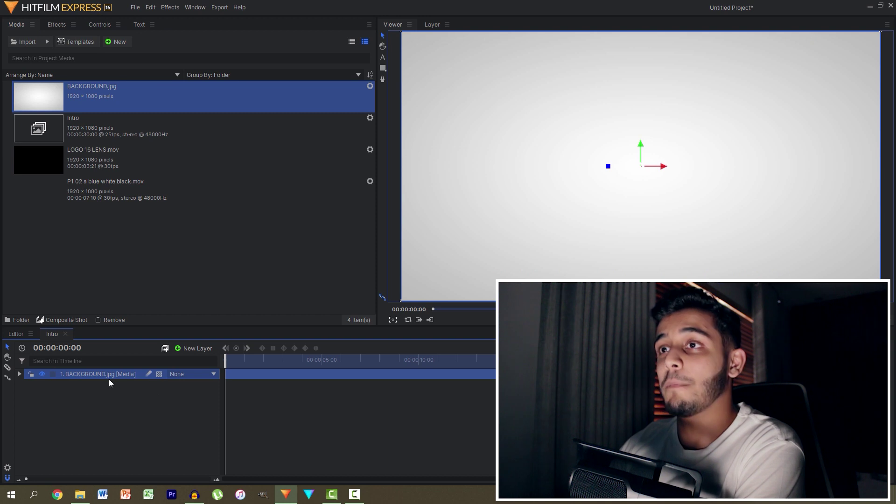
left_click(101, 397)
scroll(539, 168, "up", 1)
scroll(539, 168, "down", 2)
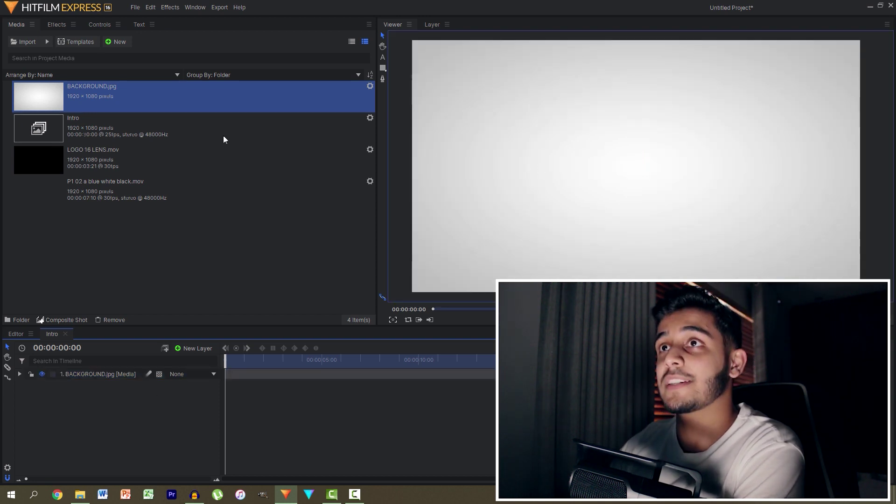
Layer the blue ribbon clip above the background and scrub to about two seconds.
left_click(48, 202)
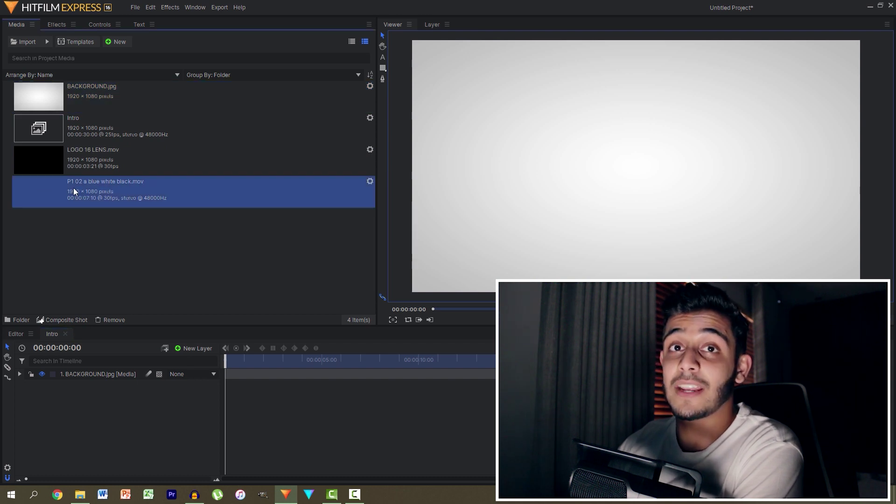
left_click_drag(70, 186, 103, 331)
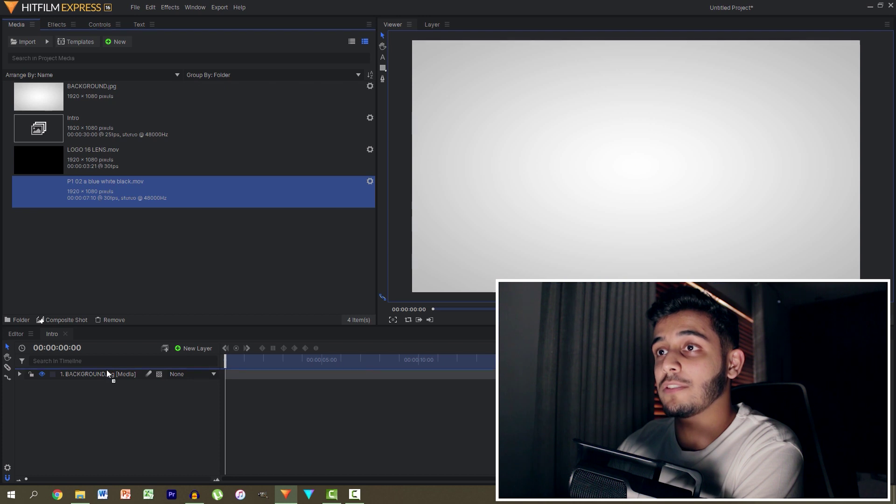
left_click_drag(107, 370, 106, 370)
left_click_drag(227, 366, 285, 370)
scroll(668, 175, "up", 2)
scroll(668, 345, "down", 1)
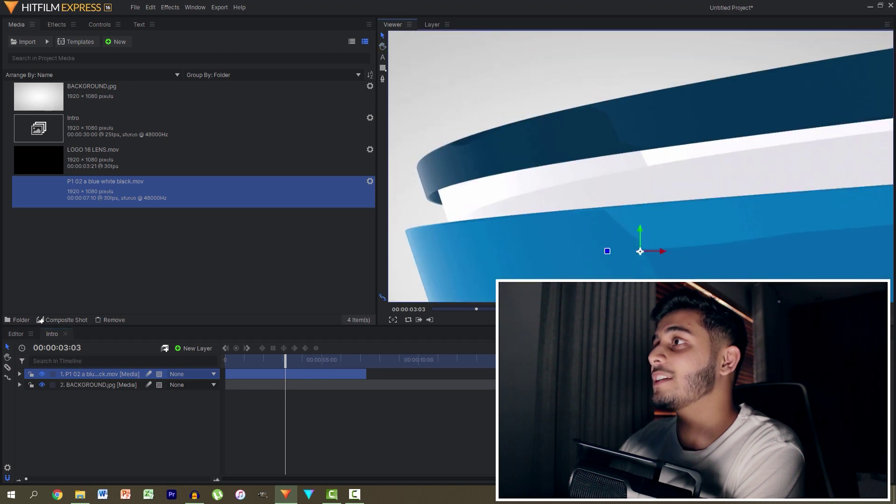
scroll(641, 168, "down", 1)
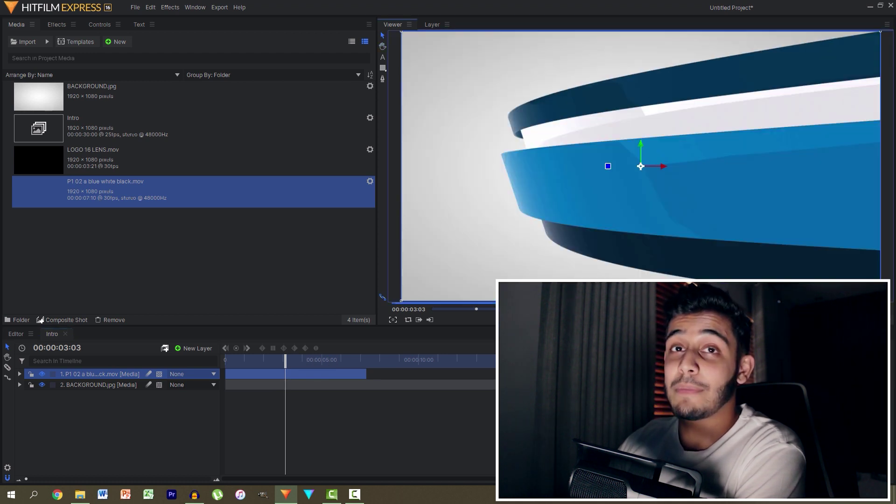
left_click(131, 430)
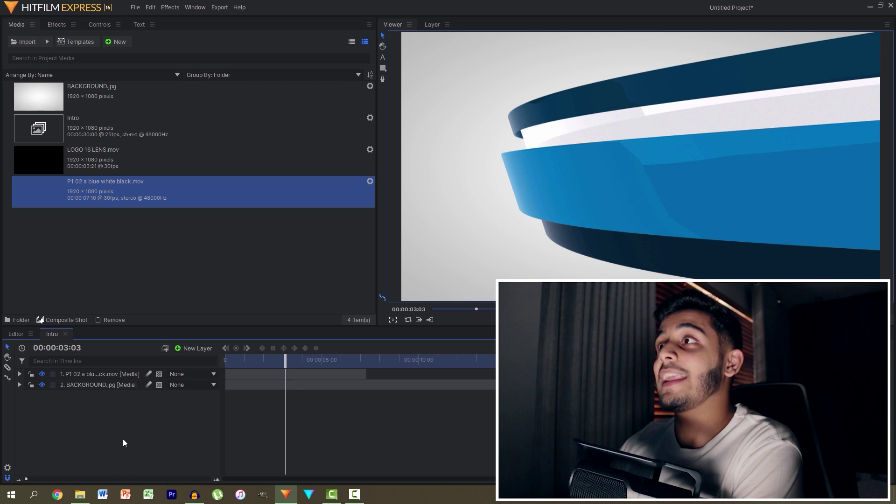
Place bluefx-logo.png in the timeline below the ribbon layer, checking frames near three seconds.
mouse_move(291, 361)
left_mouse_down()
mouse_move(275, 361)
mouse_move(290, 359)
left_mouse_up()
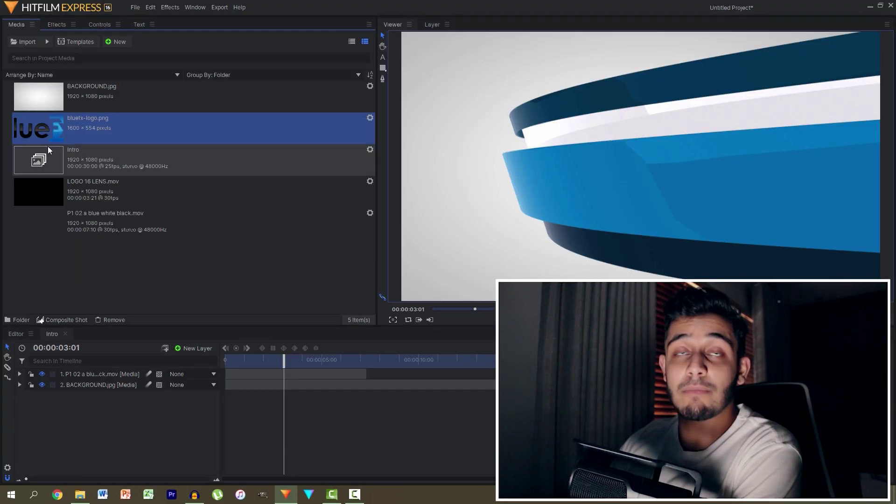
left_click_drag(54, 136, 107, 382)
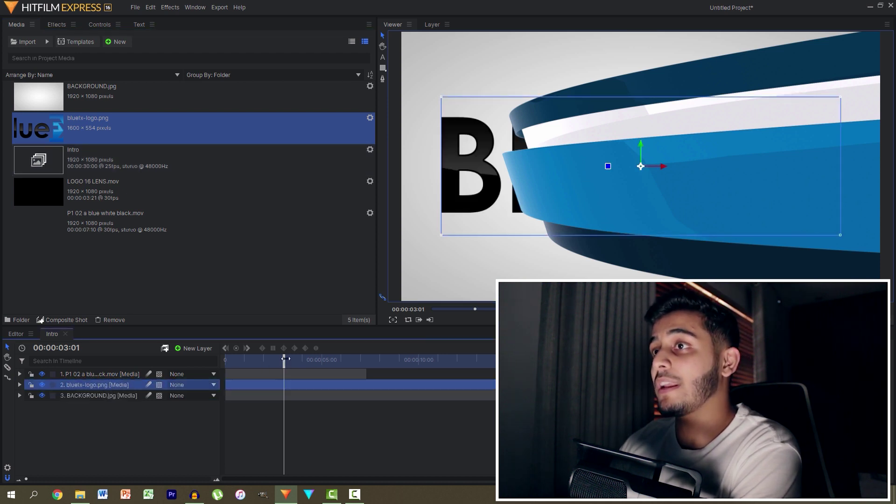
mouse_move(285, 359)
left_mouse_down()
mouse_move(321, 364)
mouse_move(283, 366)
left_mouse_up()
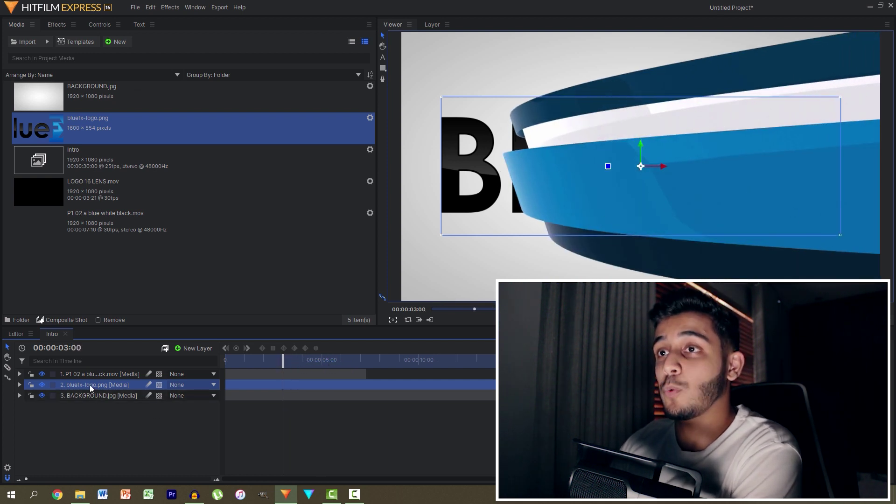
Scale the bluefx-logo layer down to 53%.
left_click(93, 27)
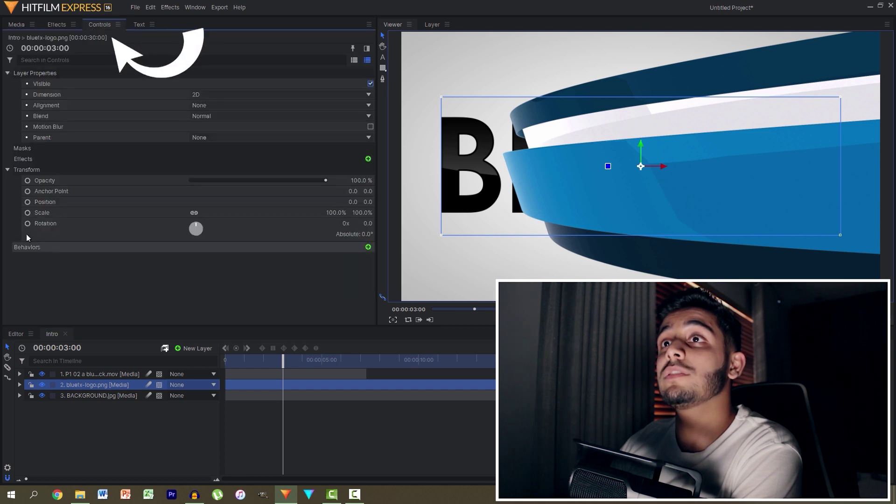
left_click_drag(336, 212, 388, 210)
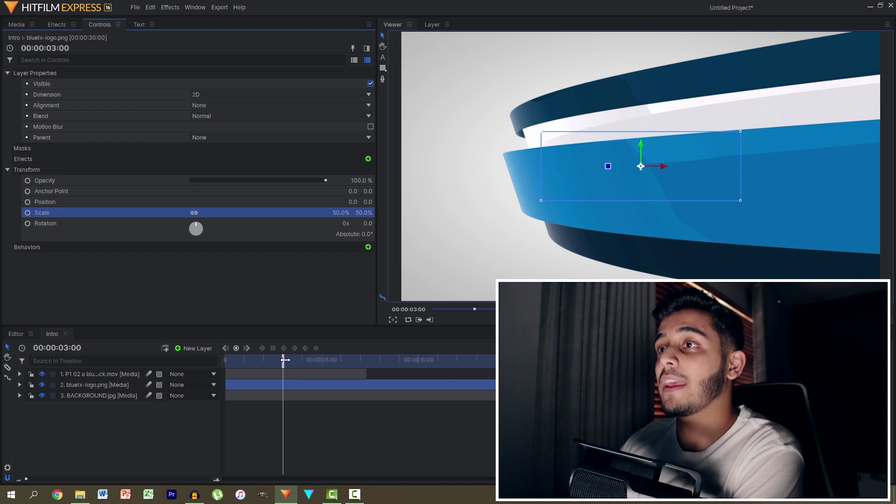
left_click_drag(303, 361, 287, 351)
Trim the logo layer to start at 00:00:03:05 and preview the intro.
left_click(114, 385)
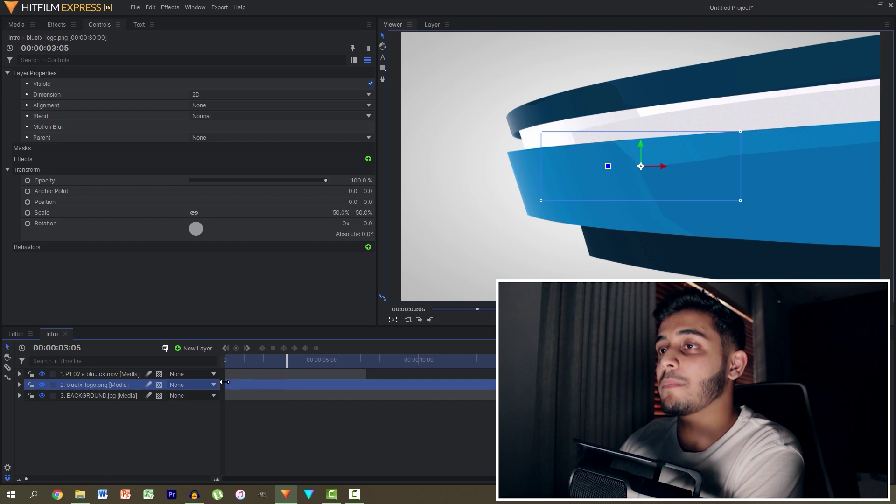
left_click_drag(224, 382, 213, 360)
key("space")
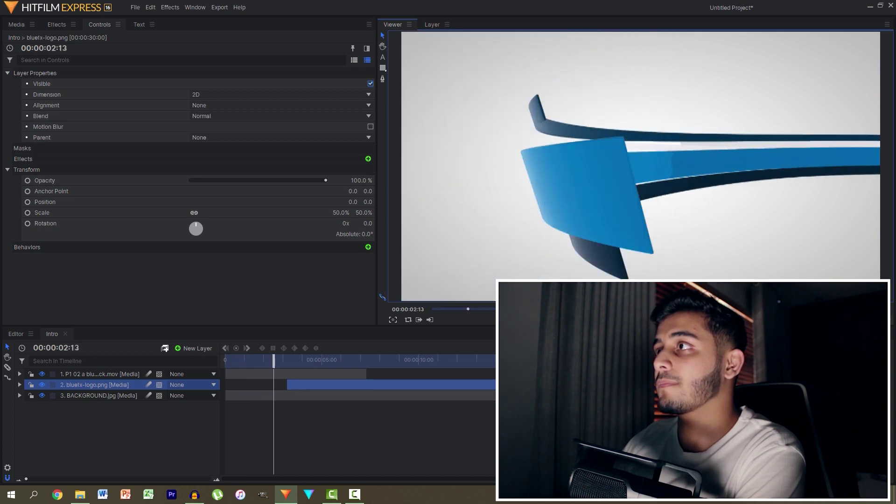
key("space")
left_click(16, 24)
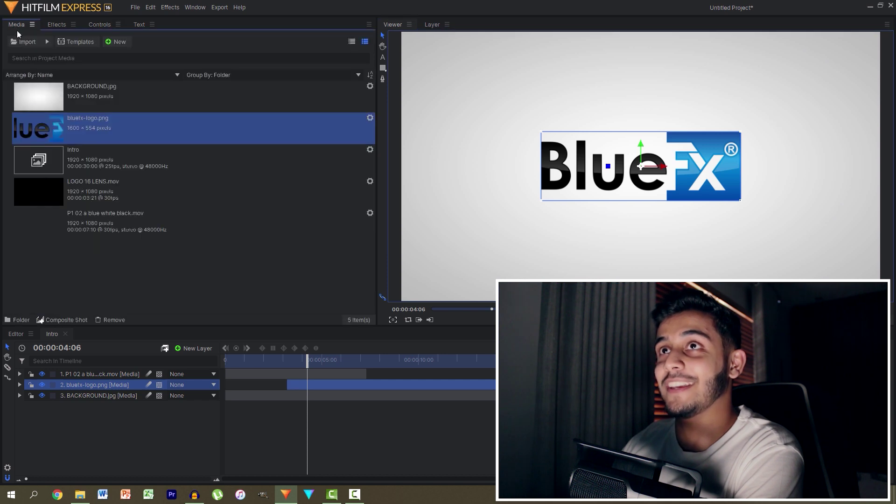
left_click_drag(298, 362, 304, 365)
left_click(141, 421)
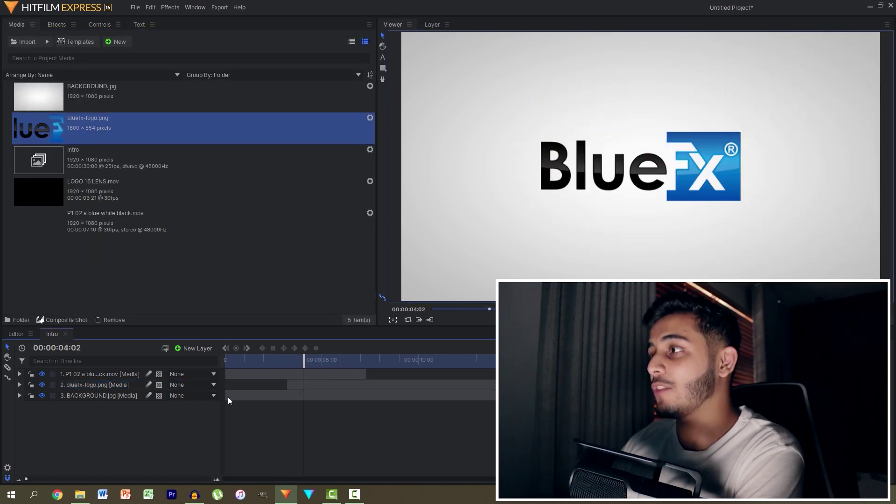
key("Home")
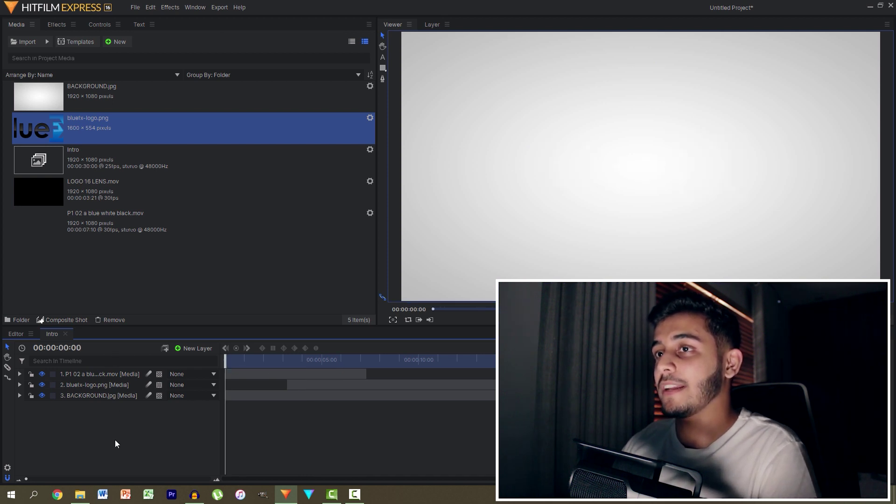
key("space")
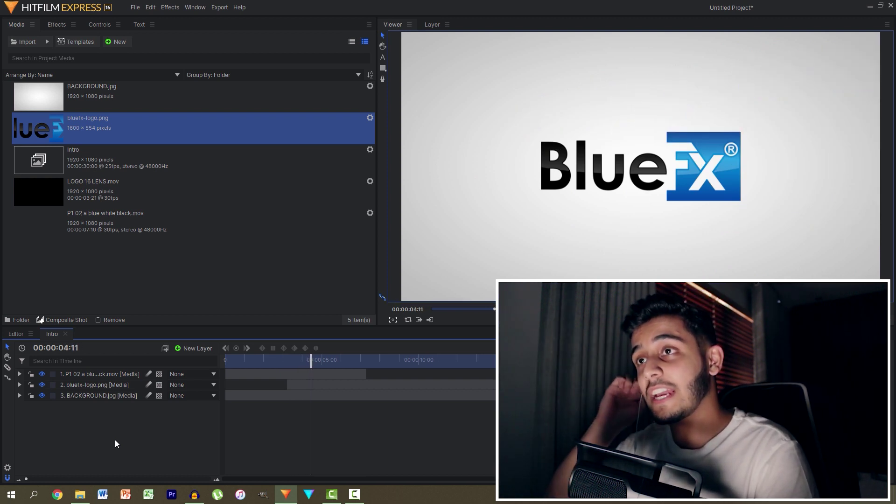
left_click_drag(290, 360, 304, 360)
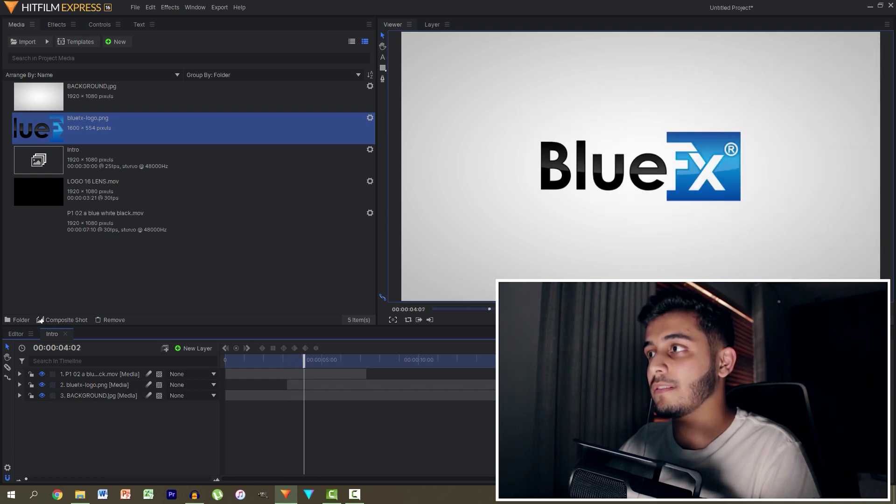
left_click(311, 361)
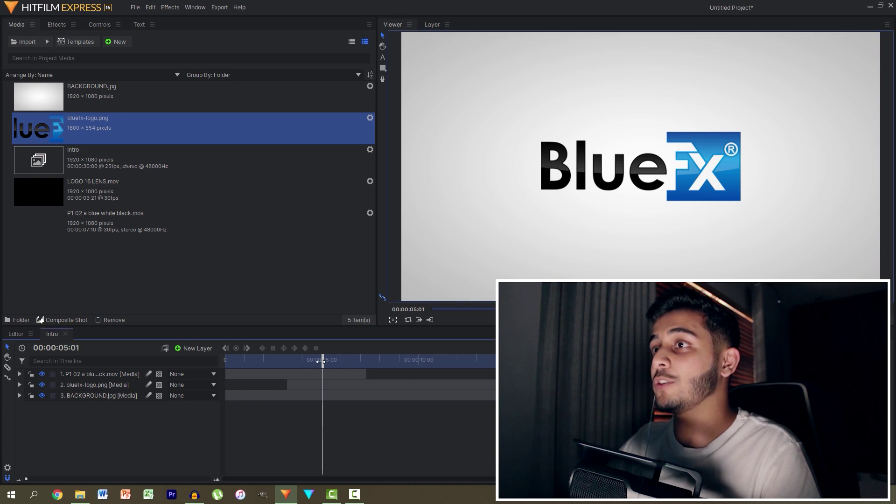
left_click_drag(321, 362, 312, 361)
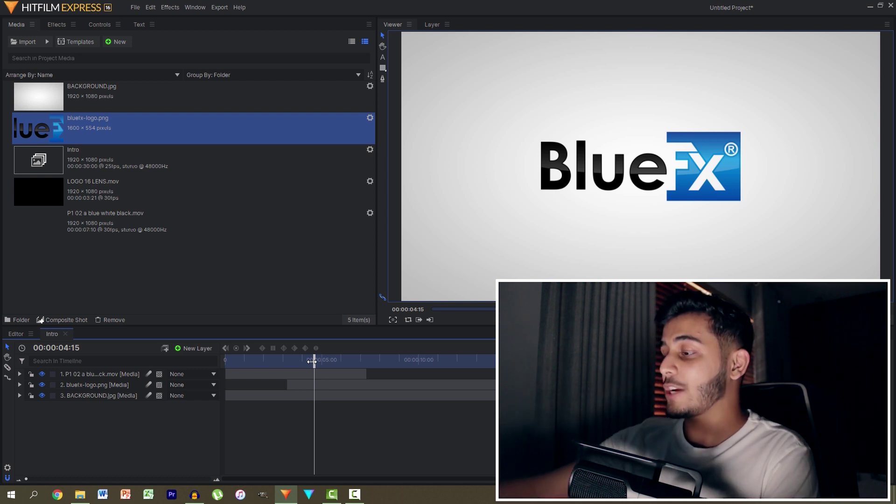
left_click(231, 294)
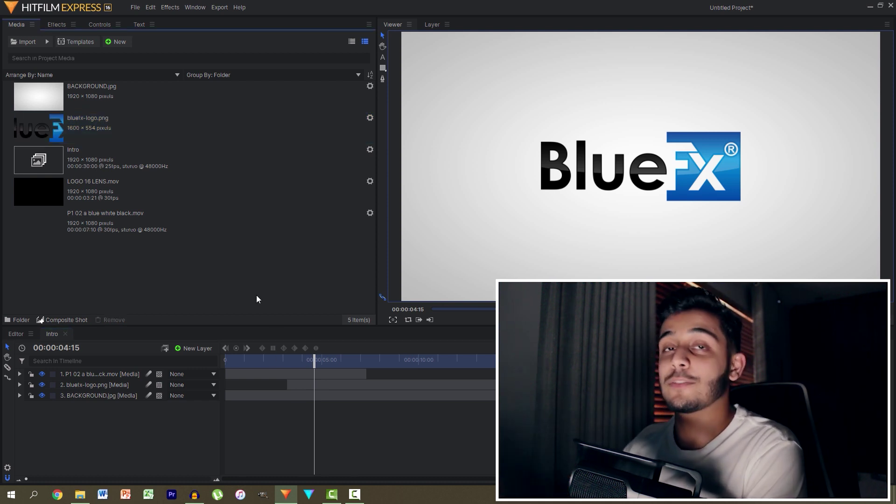
Draw a text box below the logo and type 'FREE TEMPLATES' in capitals.
left_click(381, 58)
left_click_drag(532, 206, 676, 249)
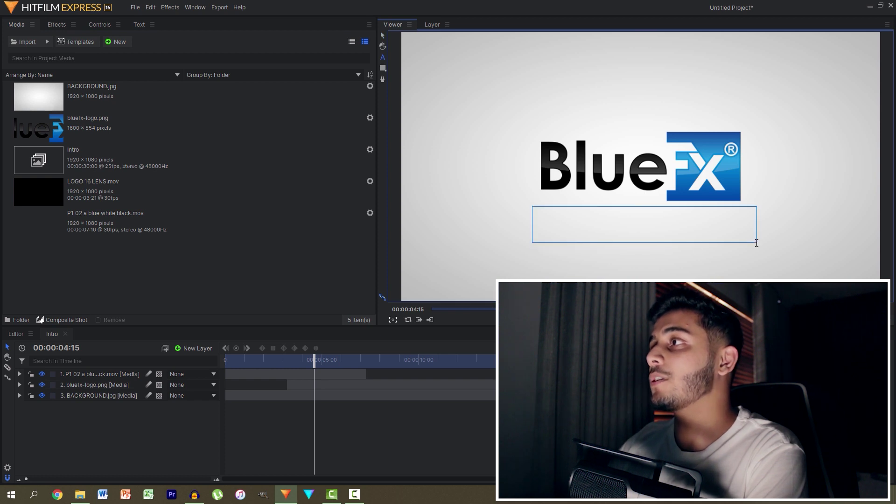
left_click_drag(757, 243, 757, 242)
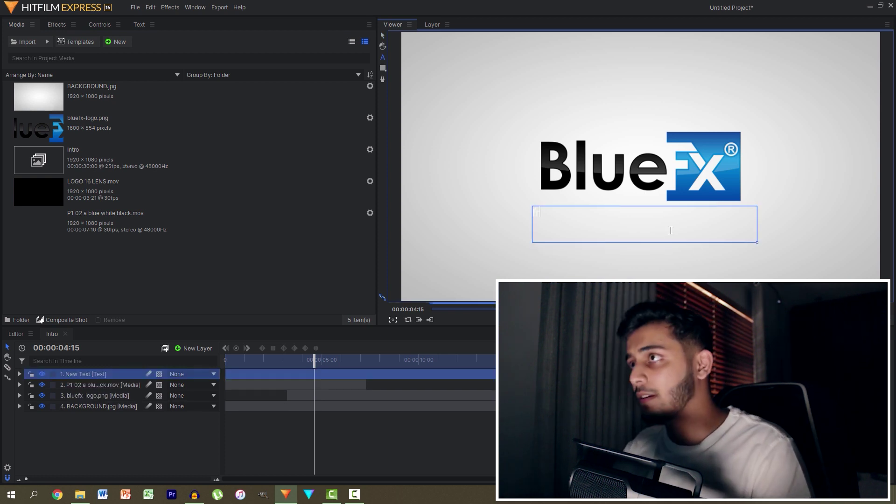
key("Caps_Lock")
type("FREE T")
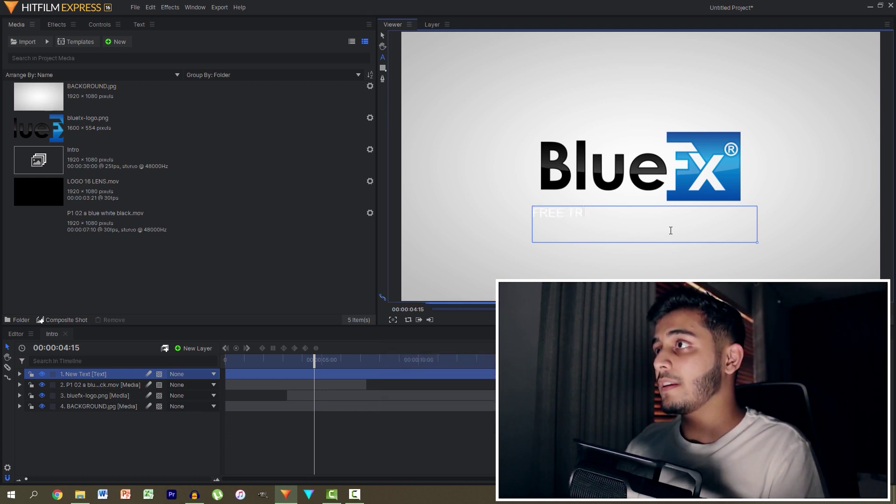
type("EMPLATES")
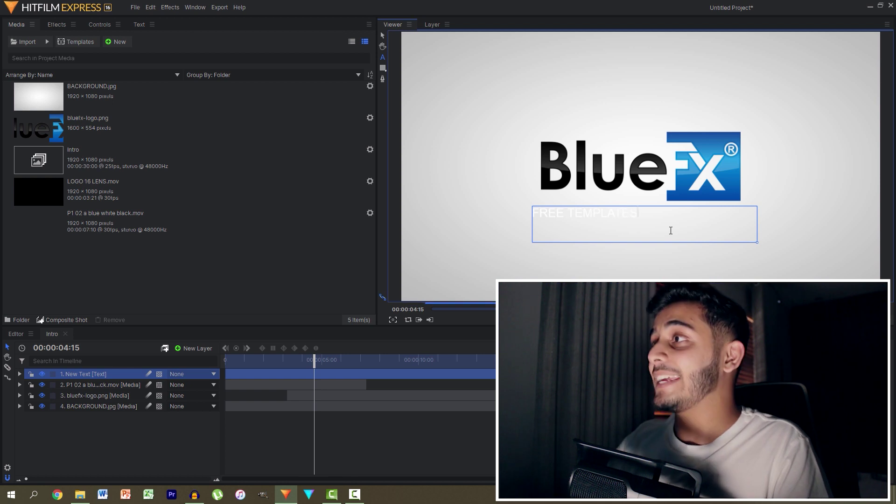
key("Caps_Lock")
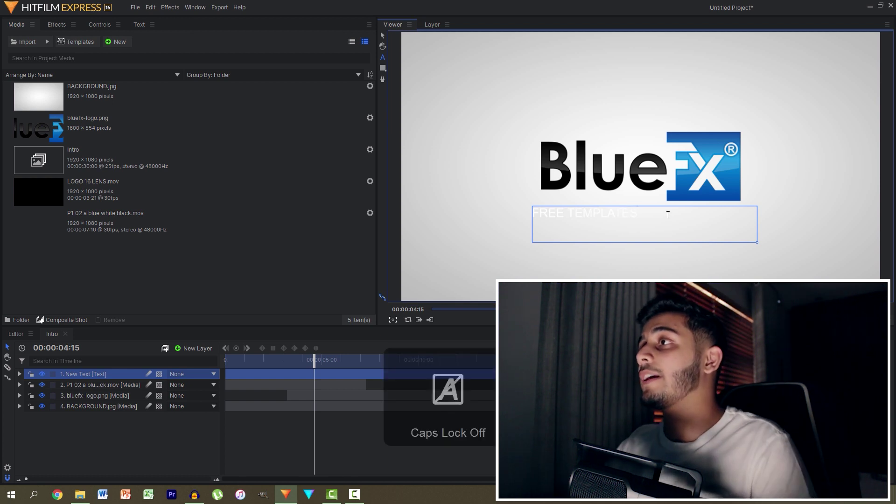
Format the text as black Gotham Black, centre-aligned.
left_click_drag(662, 212, 478, 220)
left_click(139, 25)
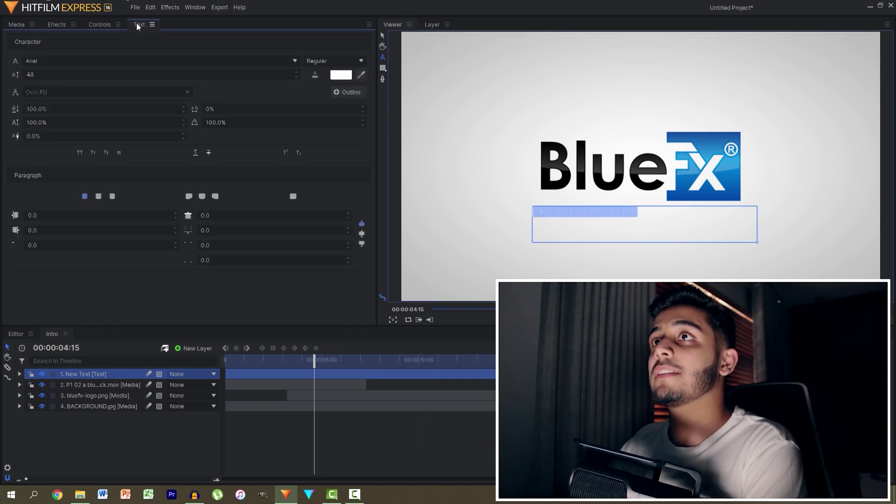
left_click(53, 61)
type("go")
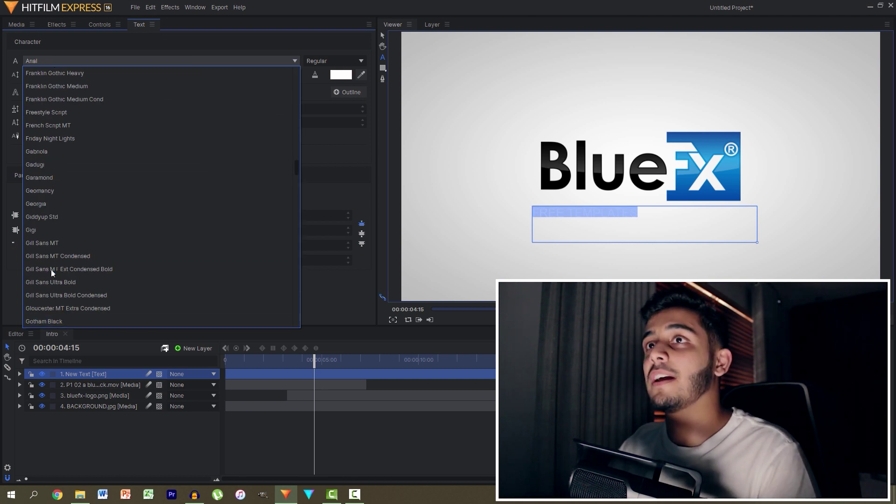
left_click(47, 321)
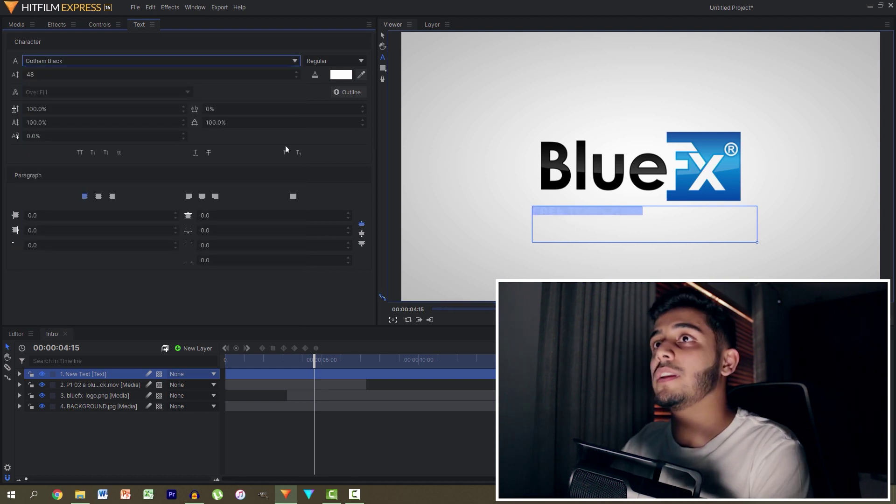
left_click(341, 74)
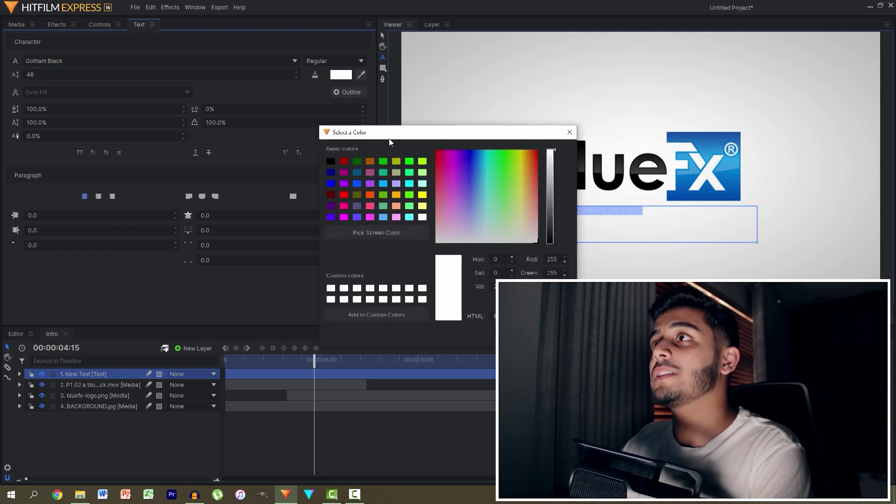
left_click(332, 161)
key("Return")
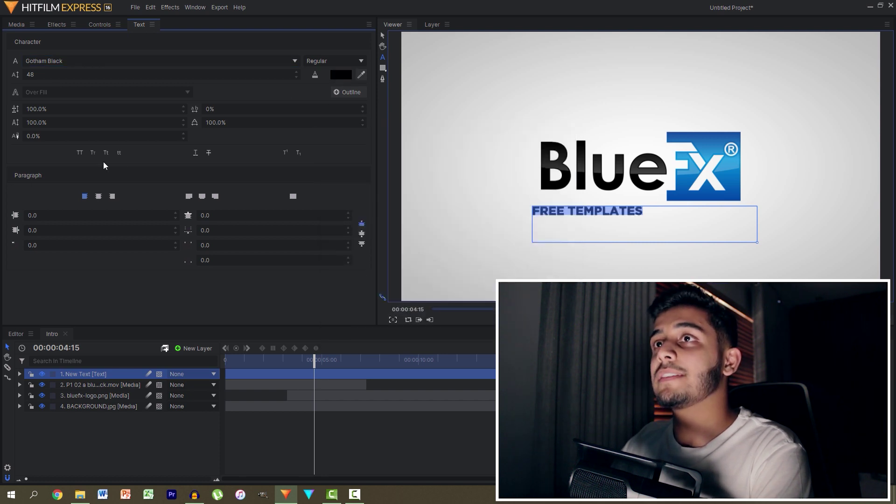
left_click(98, 197)
Centre the text under the BlueFX logo and start its layer at 00:00:04:15.
left_click(381, 36)
left_click_drag(646, 228, 634, 231)
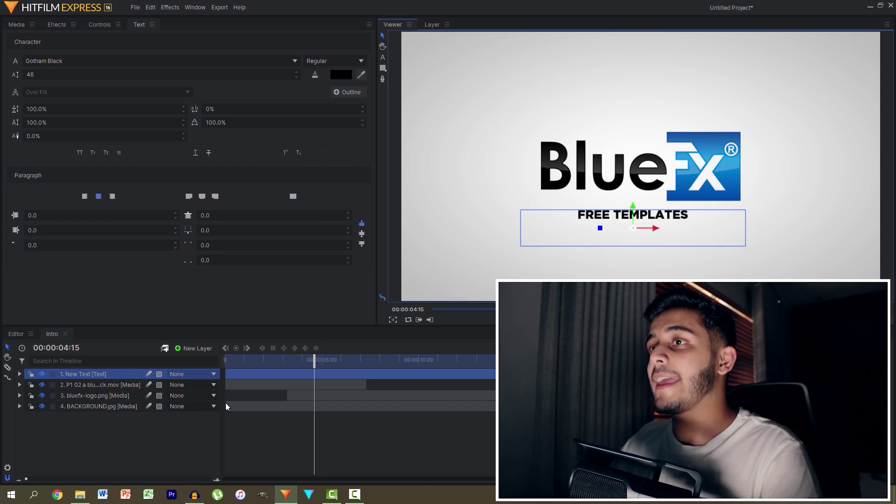
left_click_drag(225, 378, 314, 378)
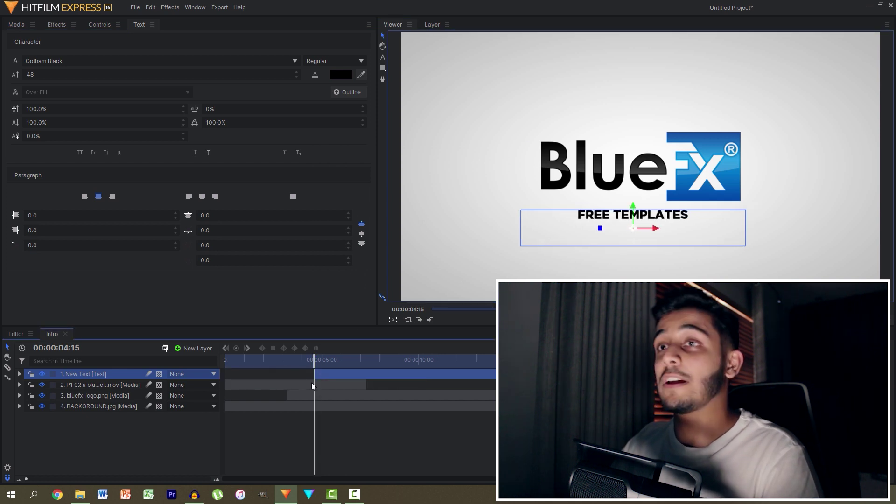
Keyframe the FREE TEMPLATES text's opacity at 0% at 00:00:04:15.
left_click(100, 25)
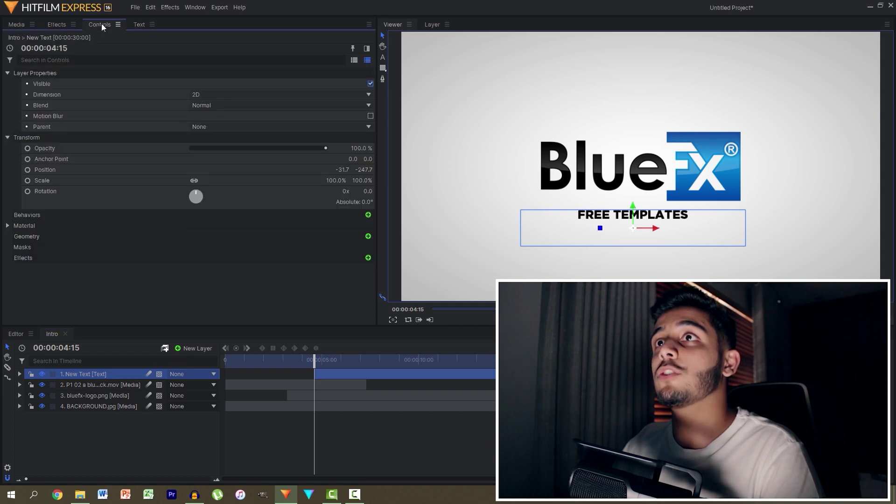
left_click(27, 149)
left_click_drag(226, 148, 188, 148)
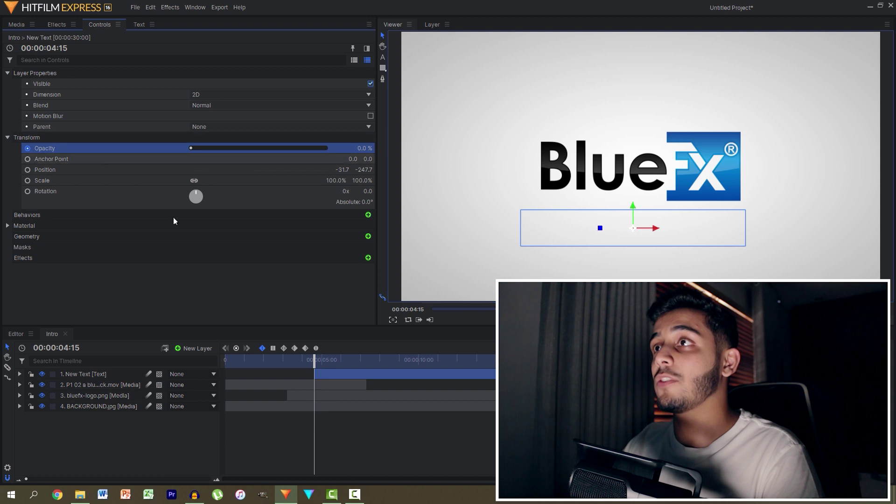
Play the intro from the beginning to preview the text fade-in.
key("space")
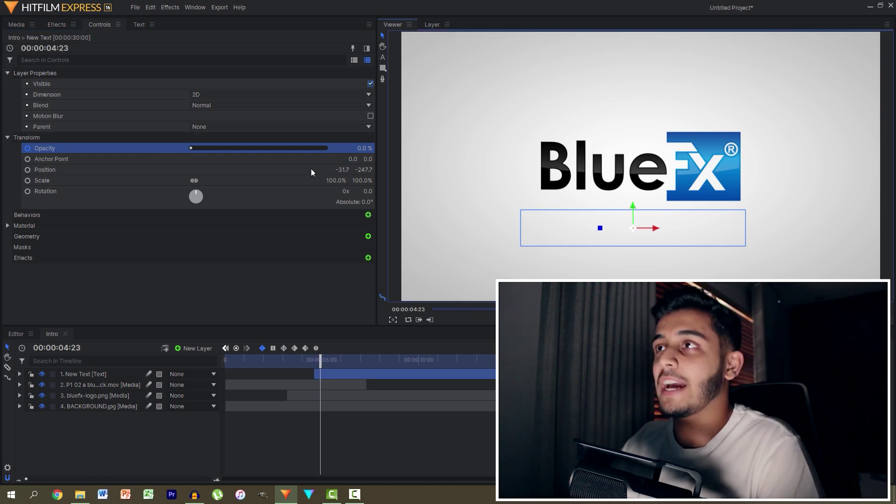
key("Home")
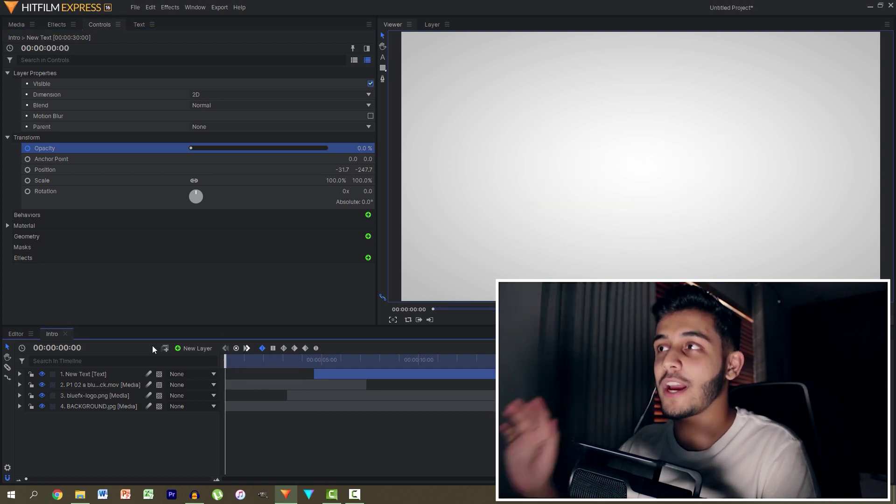
key("space")
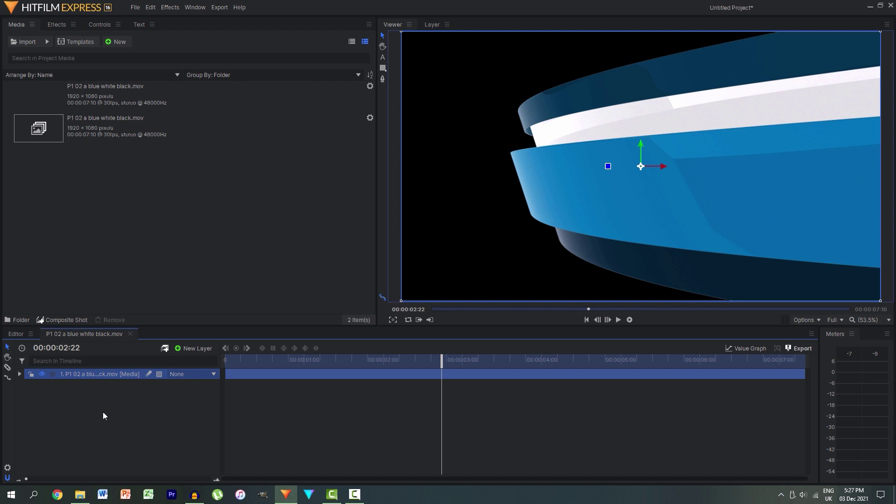
Apply the Hue Colorize effect from Color Grading to the ribbon clip.
left_click(57, 24)
left_click(57, 40)
type("hue cu")
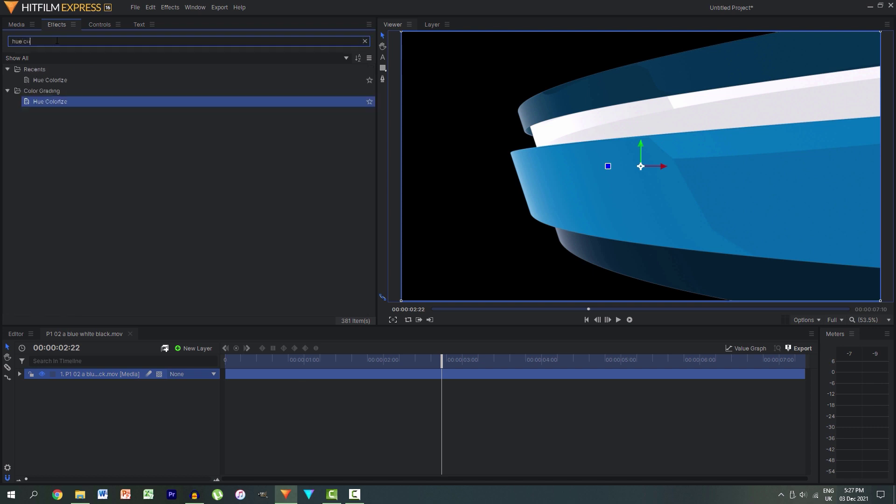
left_click(53, 79)
left_click(37, 104)
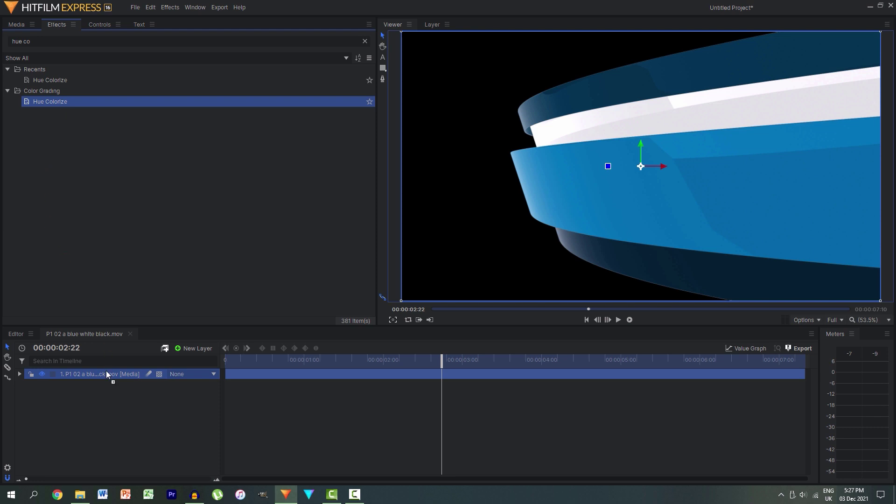
left_click_drag(106, 373, 107, 374)
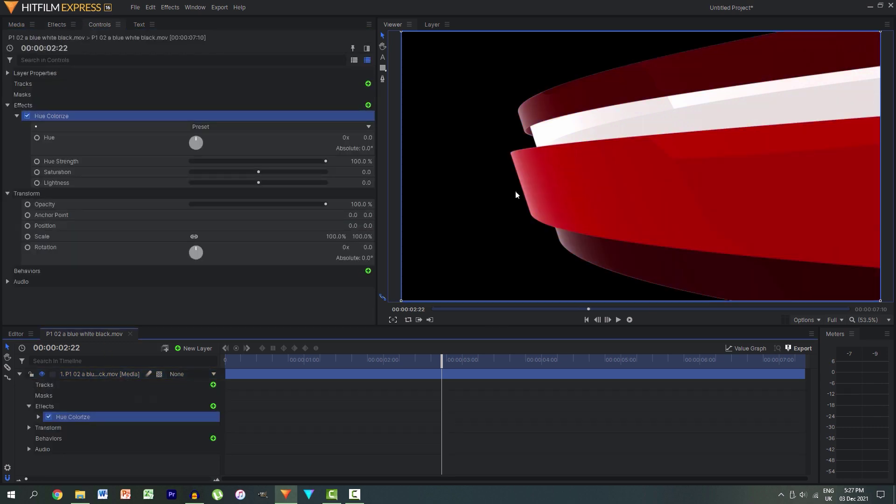
left_click(19, 374)
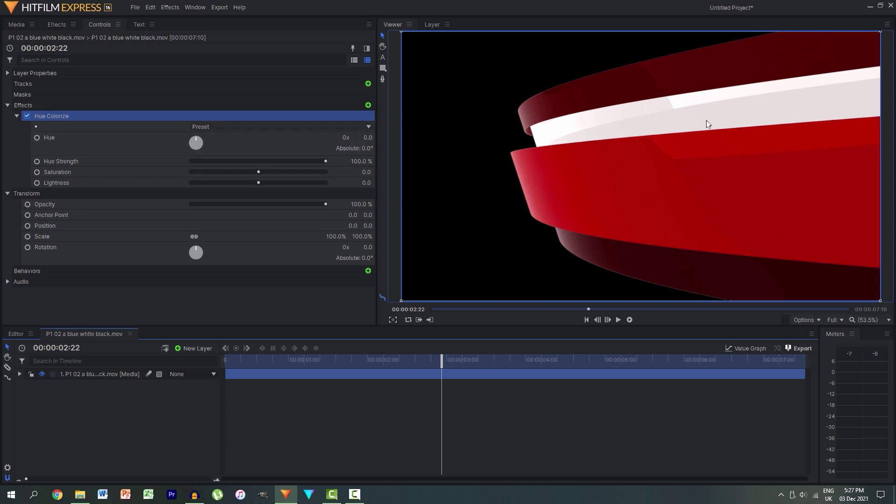
Experiment with Hue Colorize's hue, strength, saturation and lightness values.
left_click(58, 148)
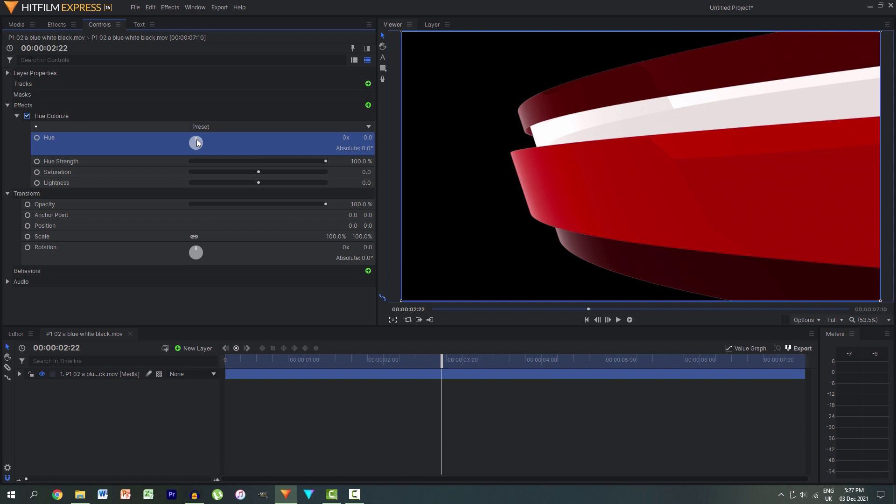
left_click_drag(197, 139, 833, 140)
key("ctrl+z")
left_click_drag(834, 140, 887, 140)
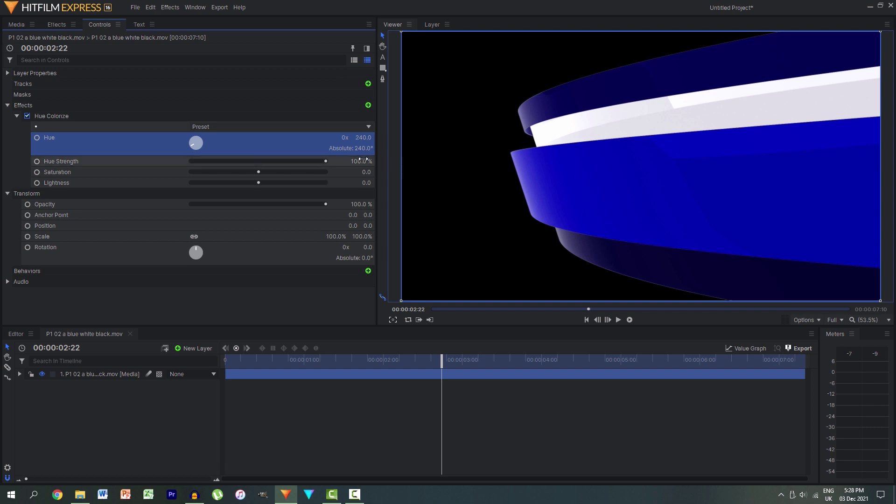
mouse_move(364, 161)
left_mouse_down()
mouse_move(317, 161)
mouse_move(364, 161)
mouse_move(357, 171)
mouse_move(329, 171)
mouse_move(355, 172)
left_mouse_up()
left_click_drag(364, 138, 383, 138)
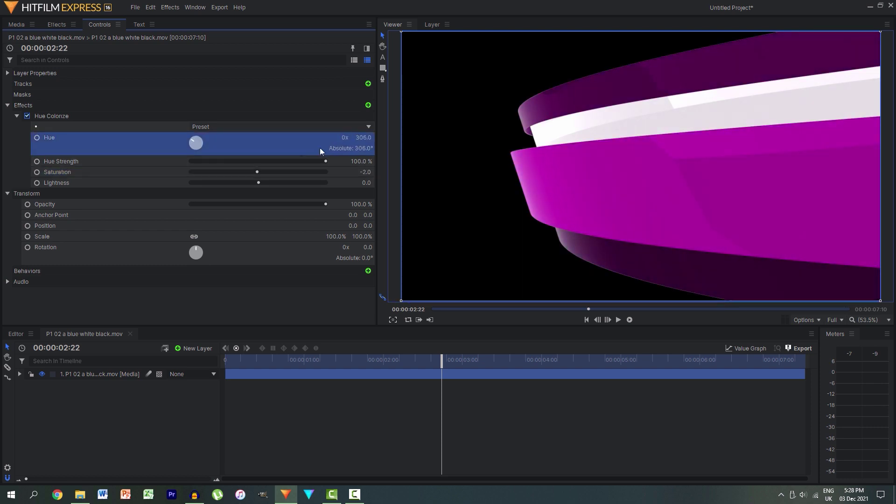
mouse_move(365, 182)
left_mouse_down()
mouse_move(383, 182)
mouse_move(338, 182)
mouse_move(348, 182)
left_mouse_up()
Reset Hue Colorize to defaults, then set its hue to about 274° for purple.
left_click(35, 115)
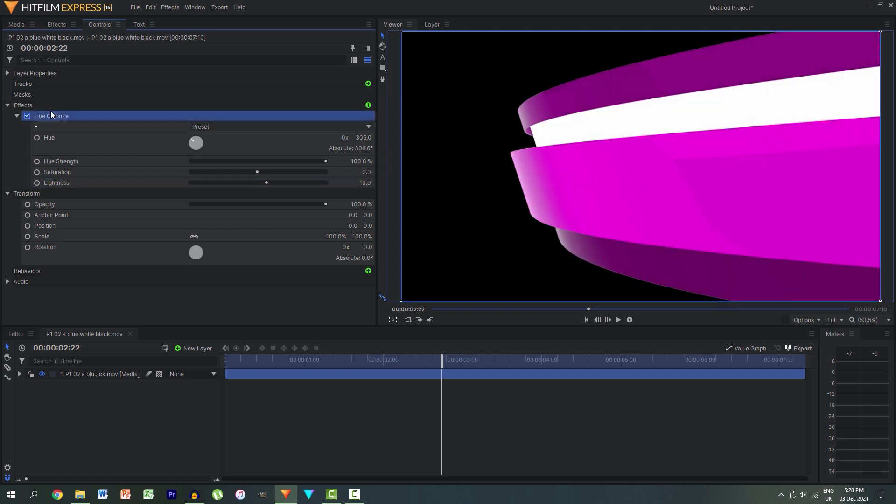
right_click(50, 110)
left_click(70, 168)
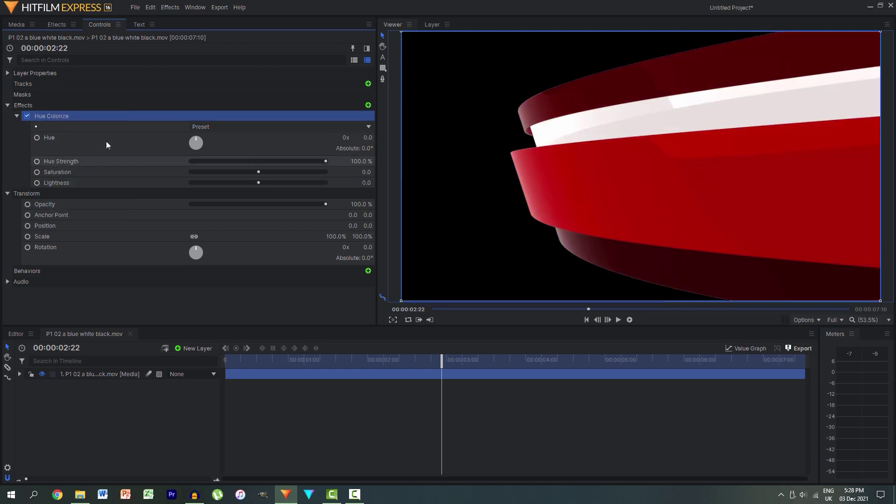
left_click_drag(353, 136, 444, 136)
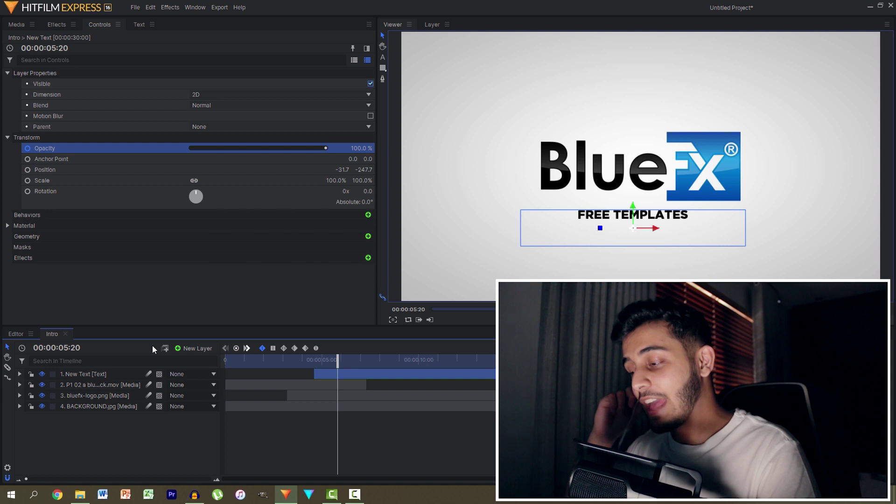
Add LOGO 16 LENS.mov as the top layer of the Intro timeline.
left_click(14, 24)
left_click(53, 194)
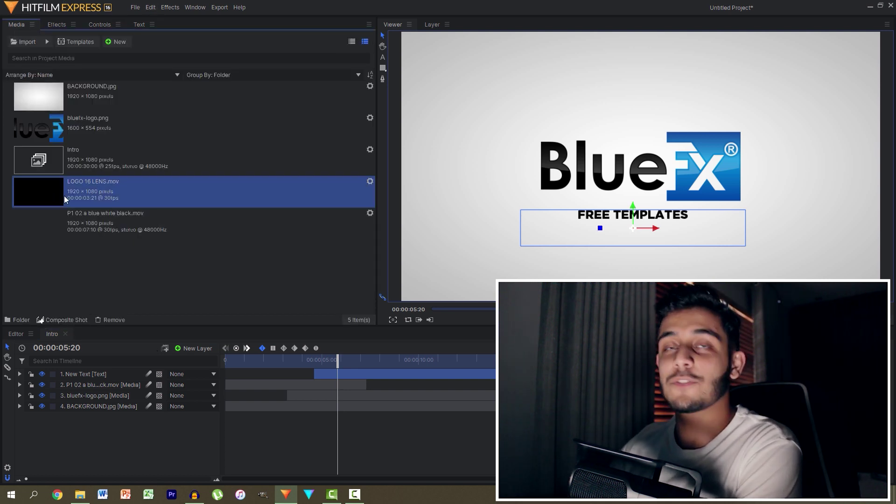
left_click_drag(54, 196, 97, 374)
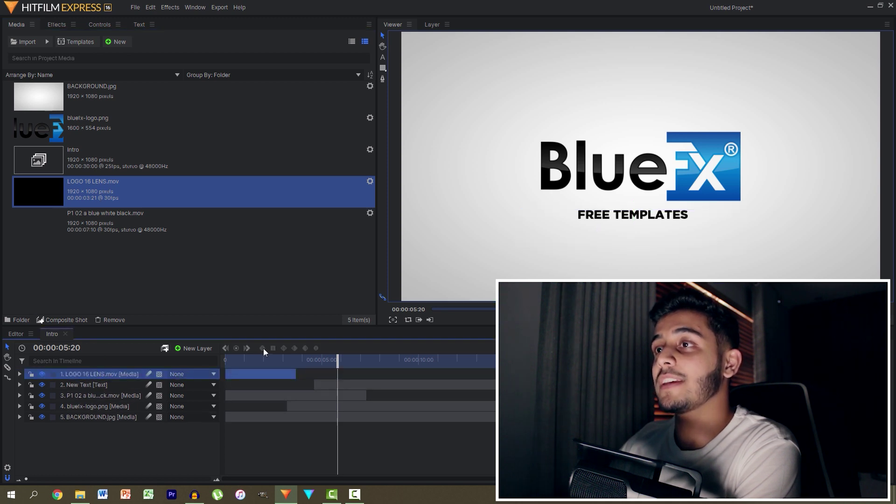
mouse_move(262, 360)
left_mouse_down()
mouse_move(225, 360)
mouse_move(274, 371)
left_mouse_up()
Set the flare layer's blend mode to Screen and return to the intro's start.
right_click(77, 373)
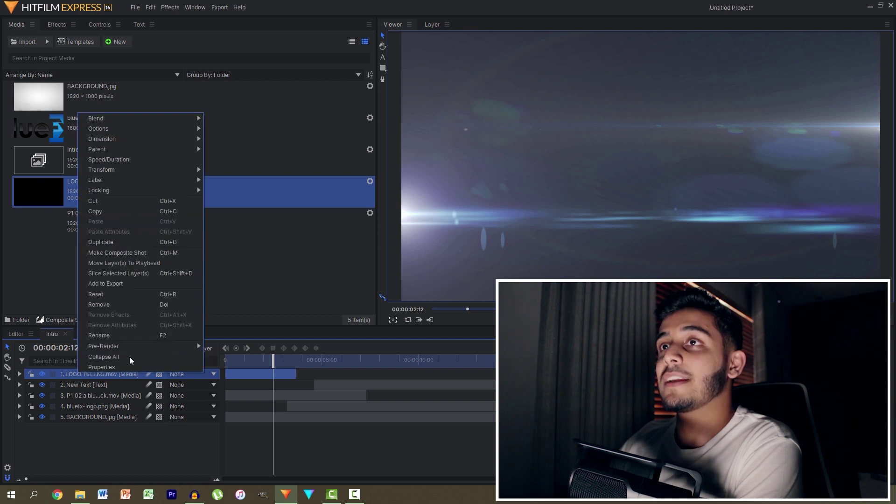
mouse_move(171, 120)
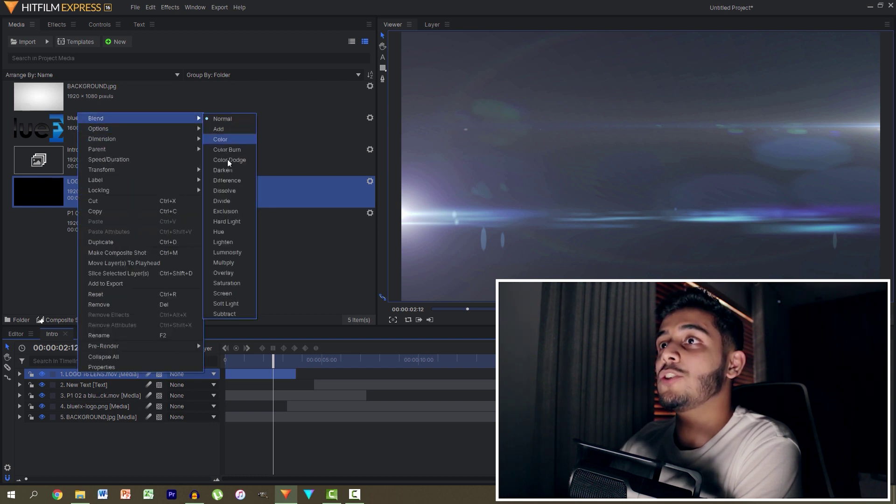
left_click(224, 293)
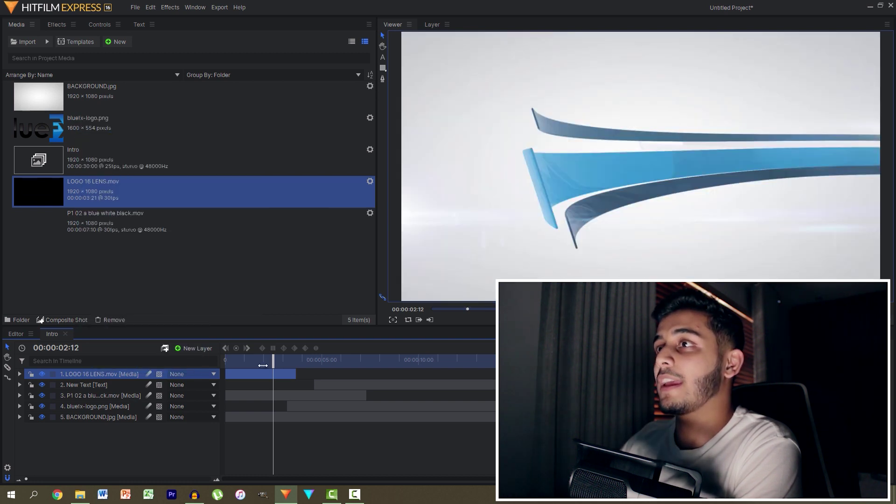
left_click_drag(262, 366, 225, 361)
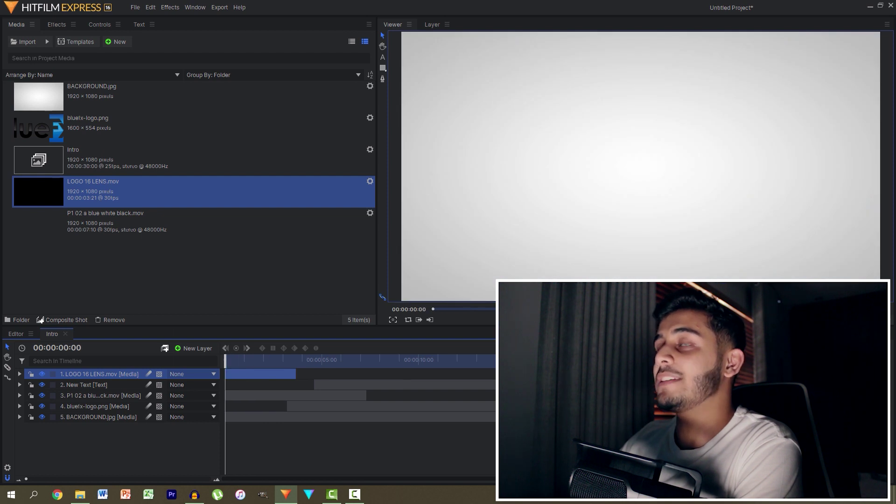
key("space")
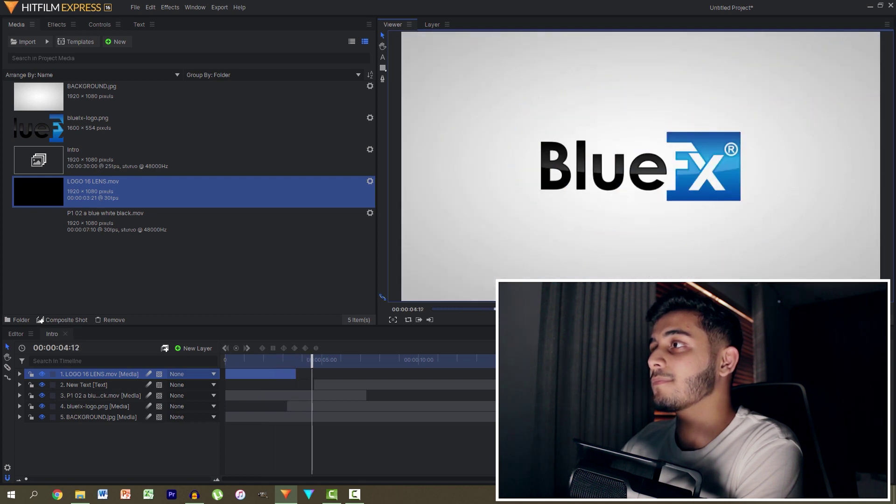
key("space")
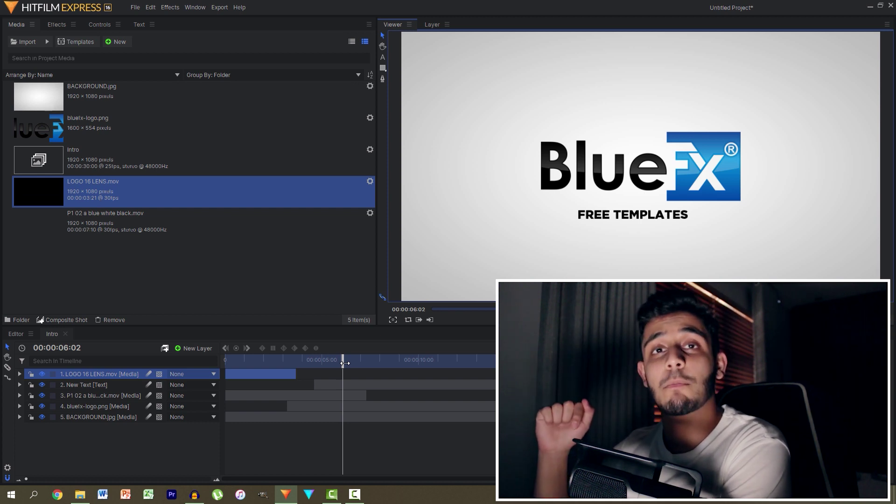